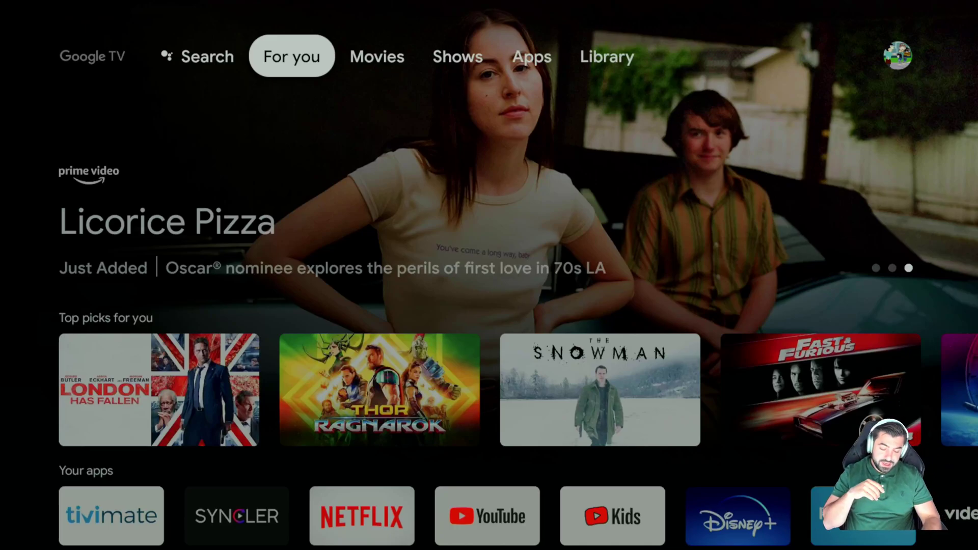
key("Right")
key("Left")
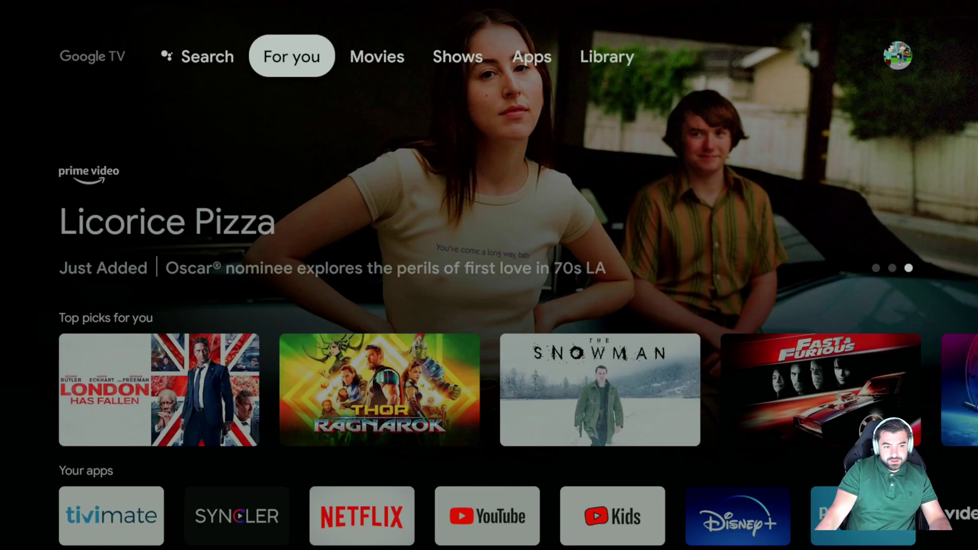
Switch to TiviMate and open the General section of its settings.
key("Down")
key("Down")
key("Down")
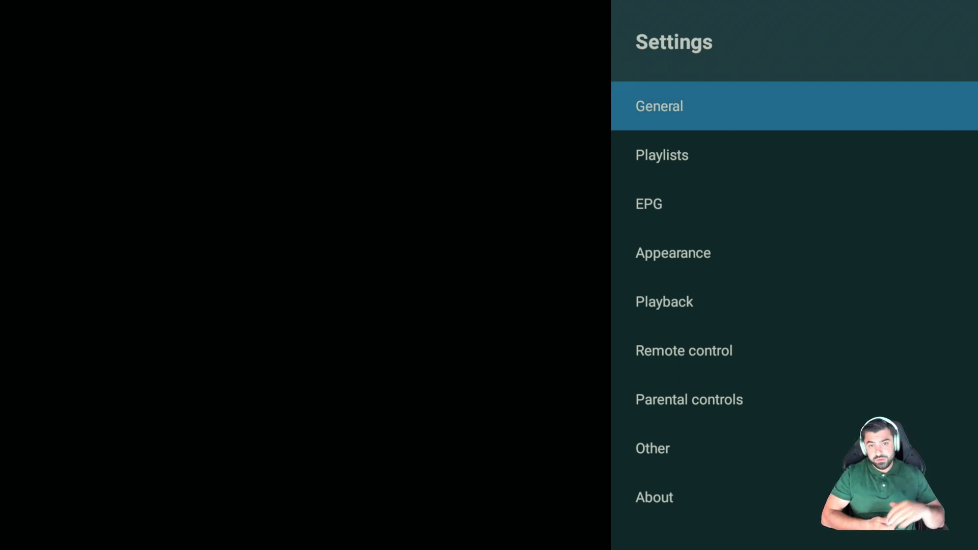
key("Return")
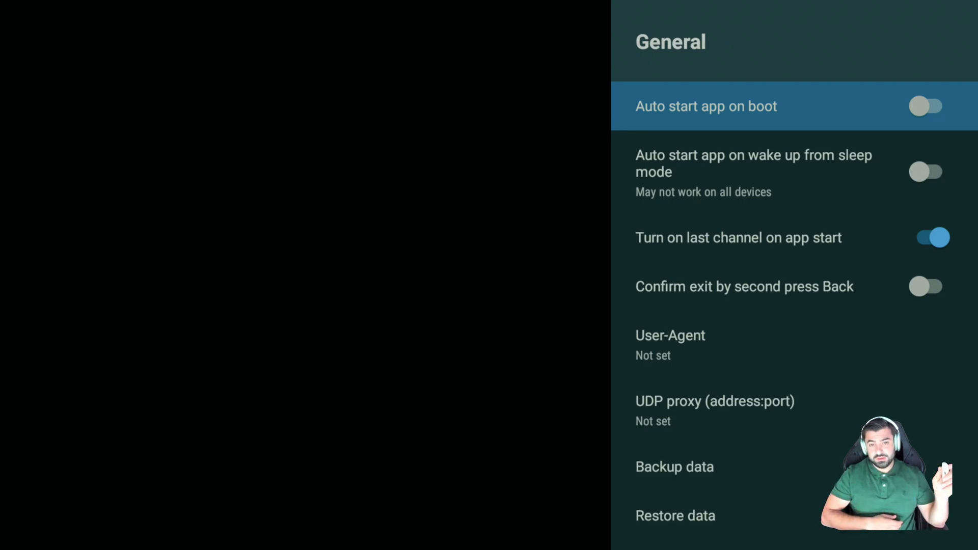
Start a data backup so that a destination folder can be chosen.
key("Down")
key("Down")
key("Down")
key("Down")
key("Down")
key("Down")
key("Down")
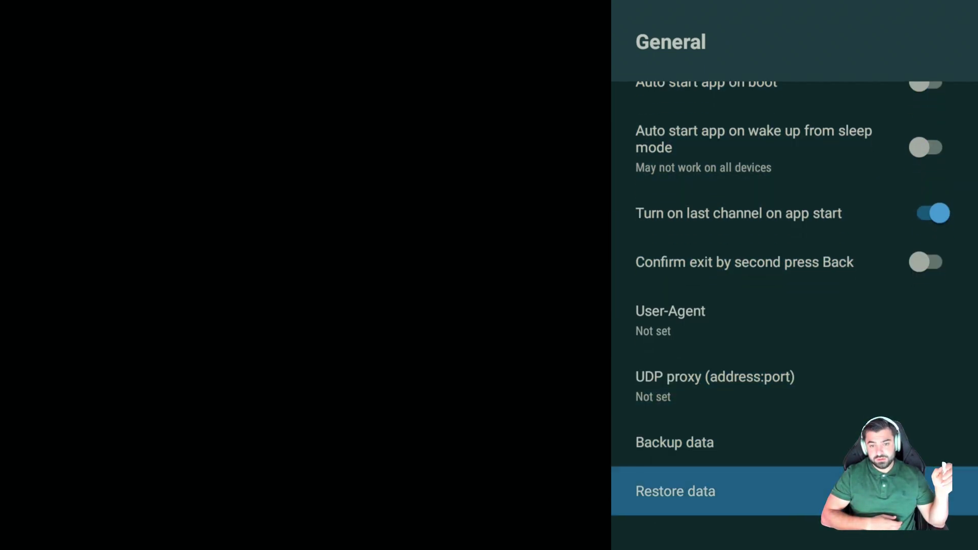
key("Up")
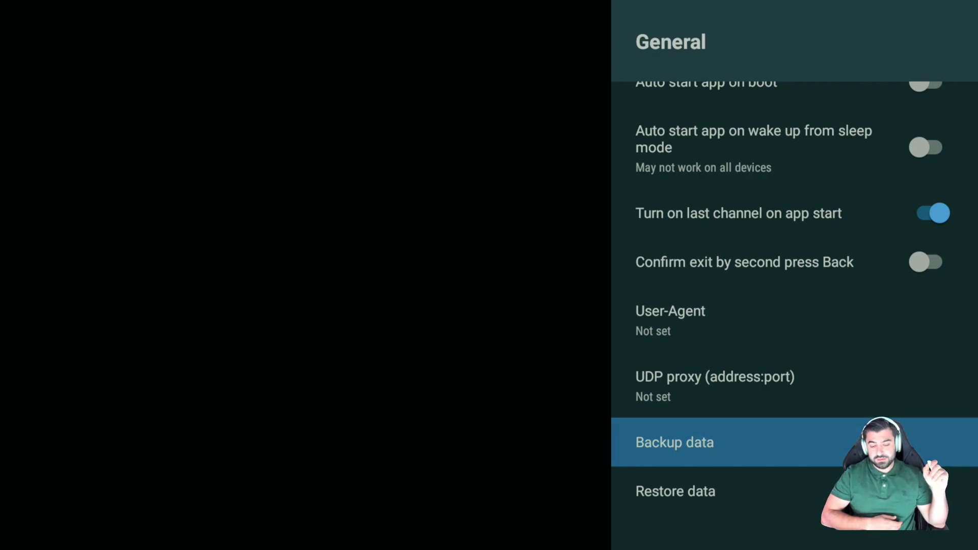
key("Return")
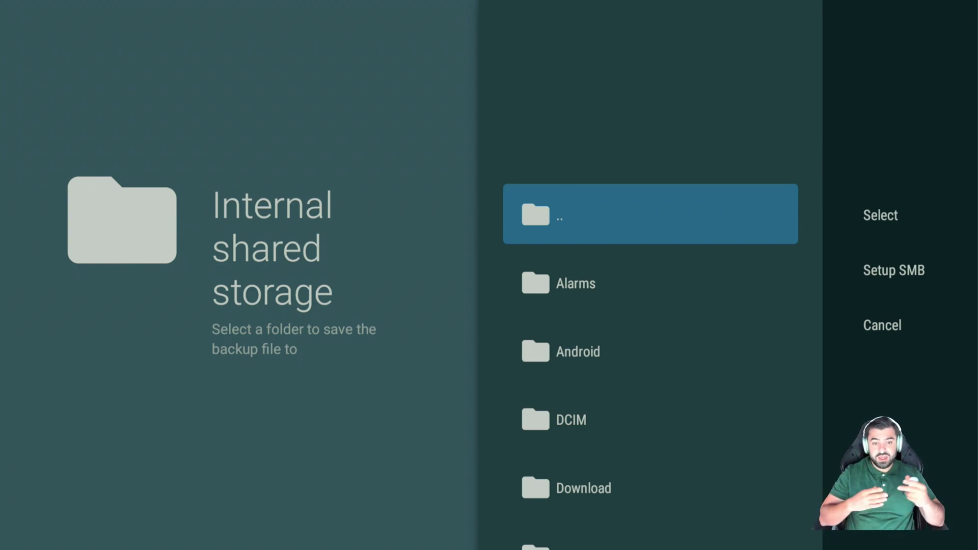
Save the backup file to the Download folder in the internal shared storage.
key("Down")
key("Down")
key("Down")
key("Down")
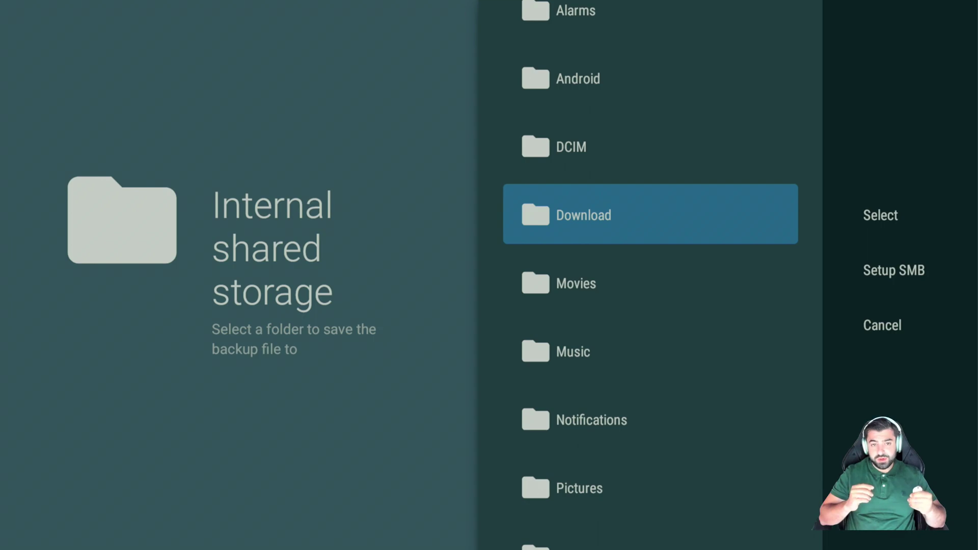
key("Return")
key("Right")
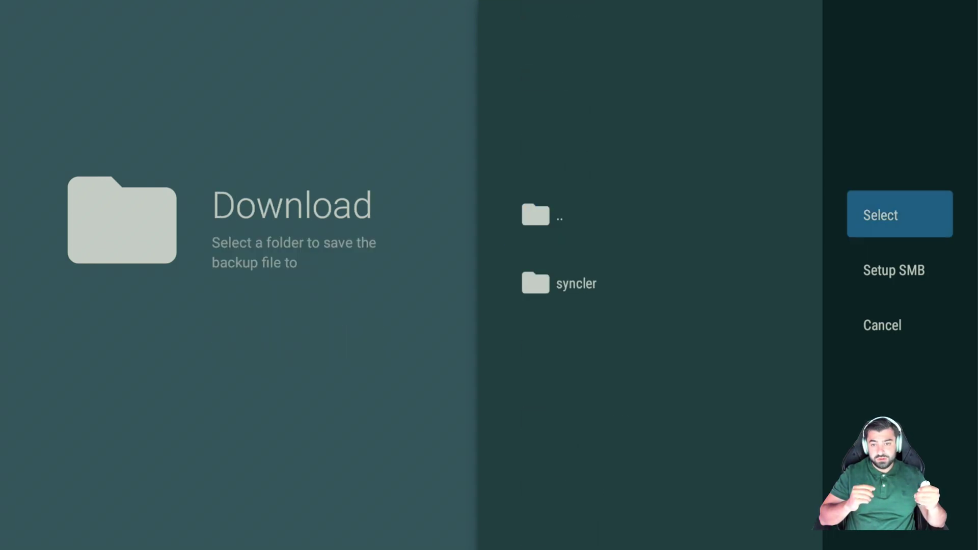
key("Return")
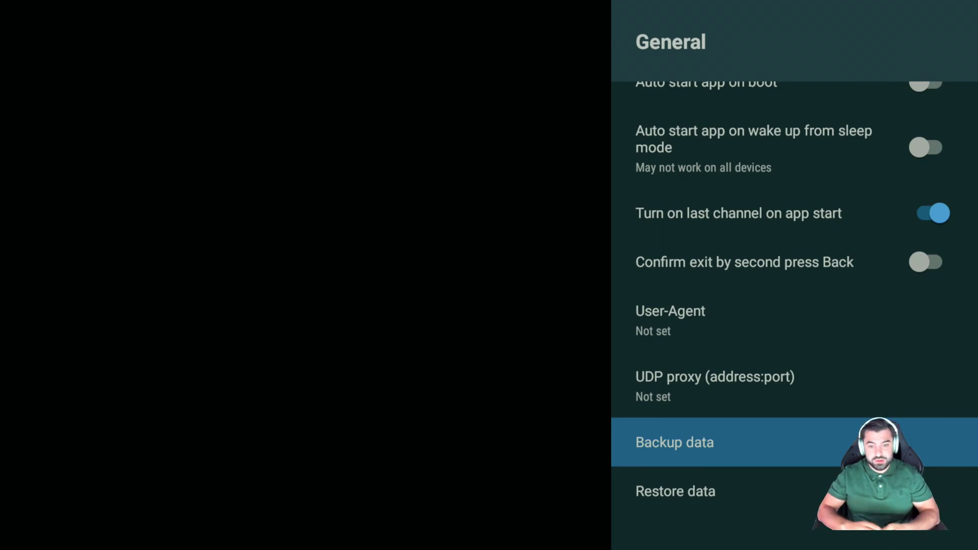
Examine the folders and storage devices offered as backup destinations, and leave without saving another backup.
key("Return")
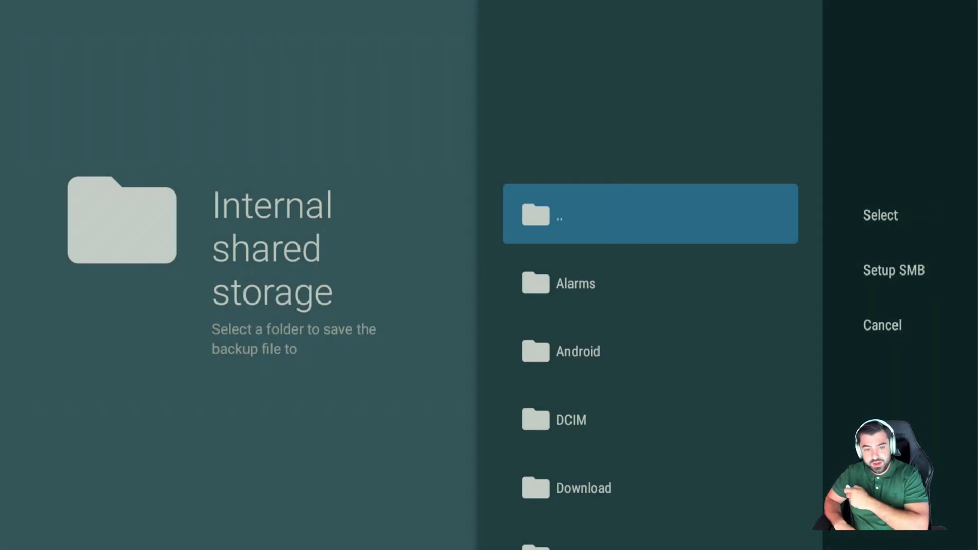
key("Down")
key("Down")
key("Down")
key("Down")
key("Down")
key("Down")
key("Up")
key("Up")
key("Up")
key("Up")
key("Up")
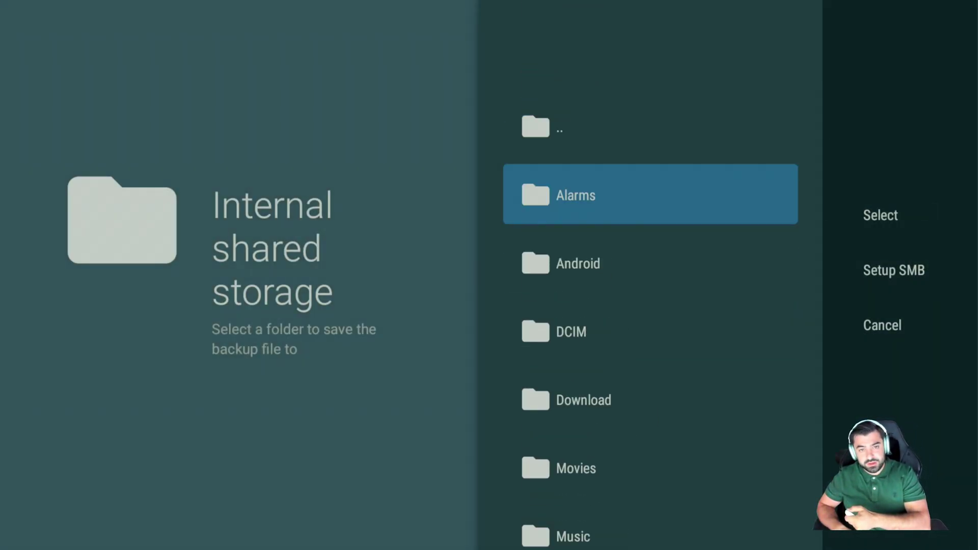
key("Up")
key("Return")
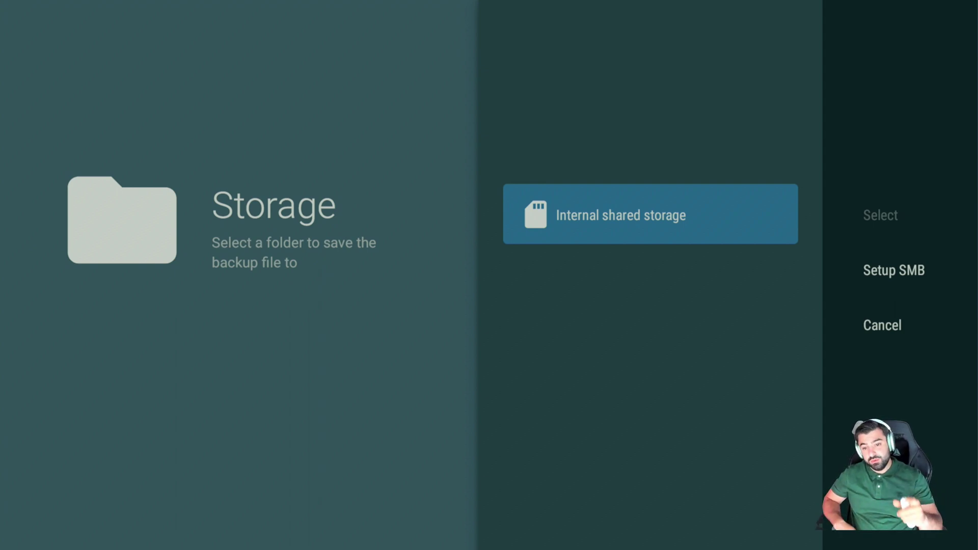
key("Return")
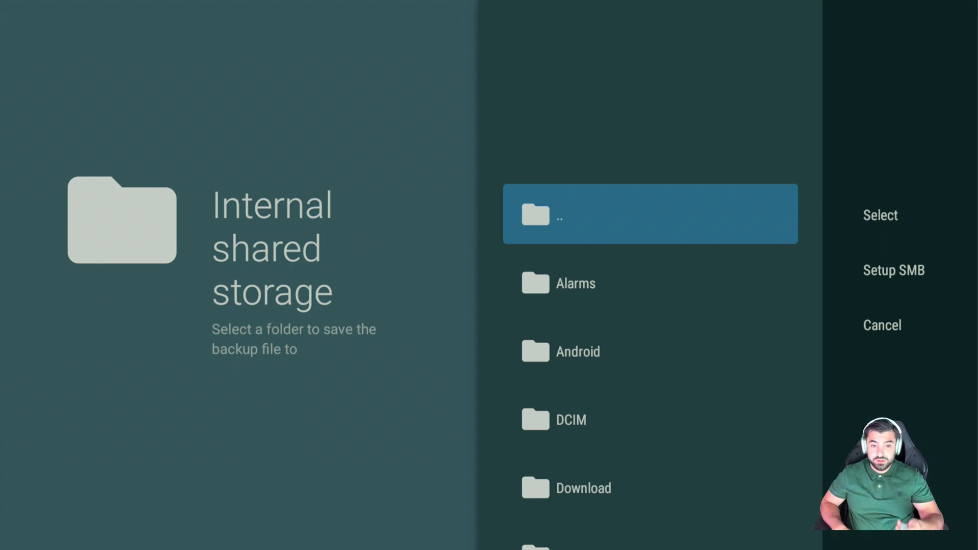
key("Escape")
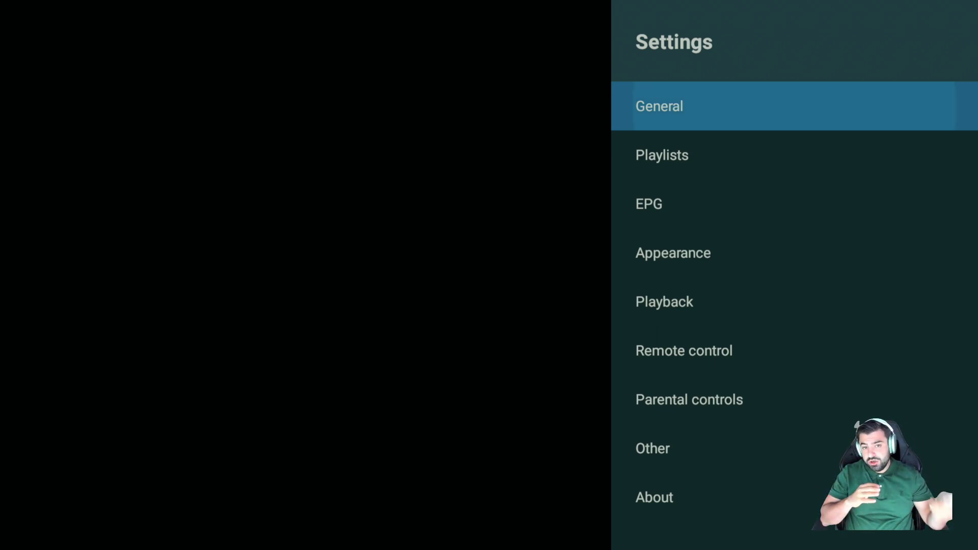
Open the Restore data options in the General settings.
key("Return")
key("Down")
key("Down")
key("Down")
key("Down")
key("Down")
key("Down")
key("Down")
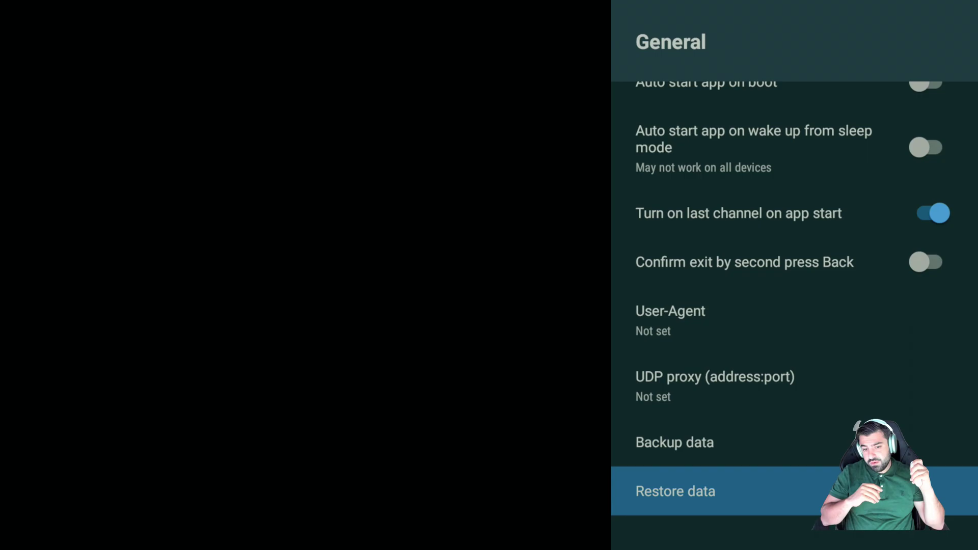
key("Return")
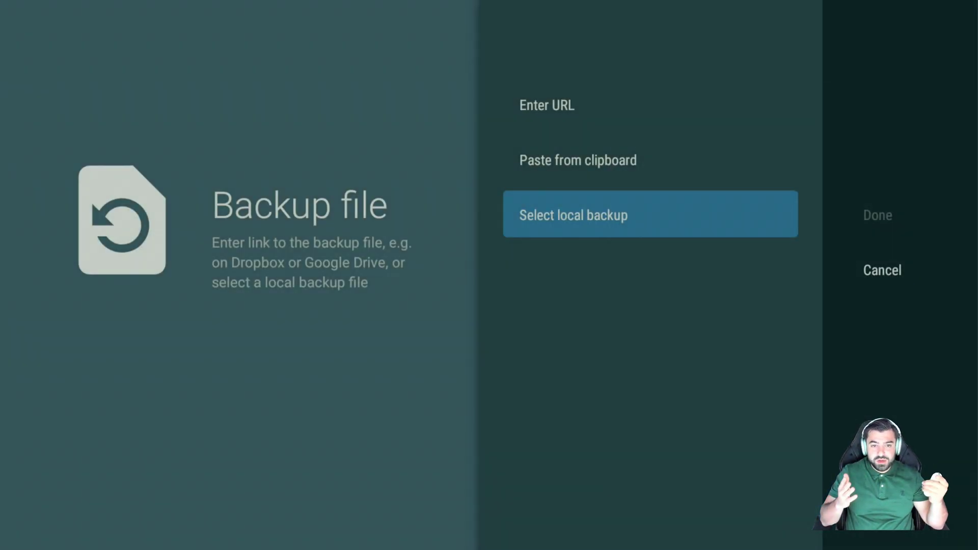
Browse for a local backup in the Download folder of the internal shared storage.
key("Return")
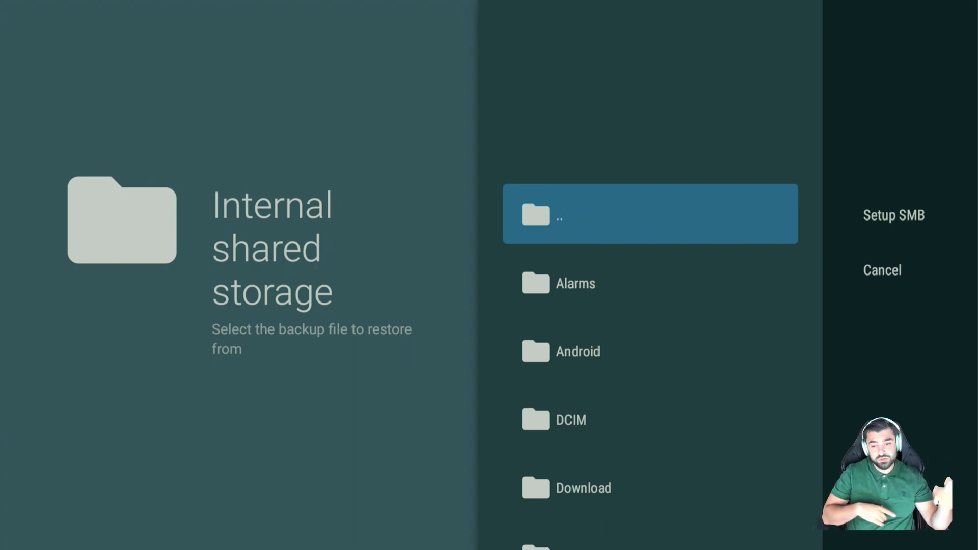
key("Return")
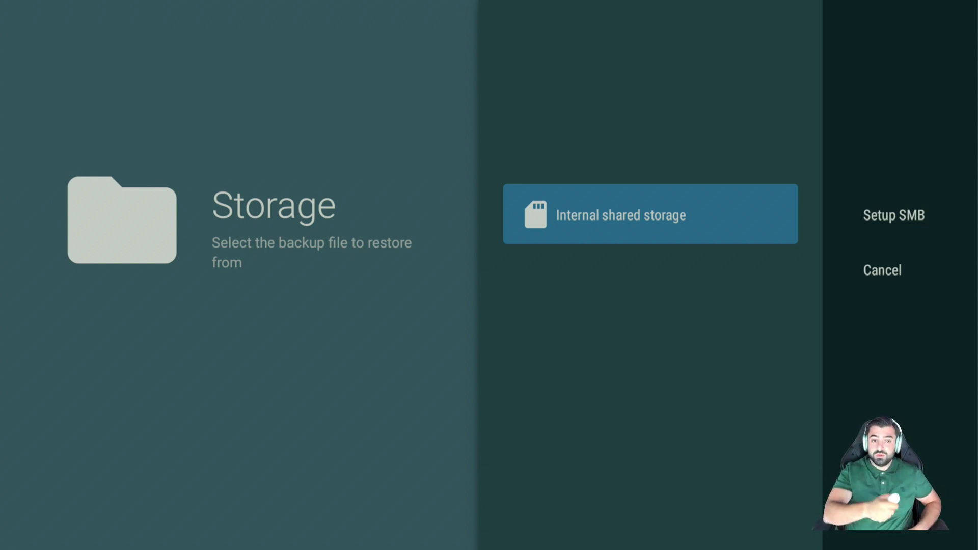
key("Return")
key("Down")
key("Down")
key("Down")
key("Down")
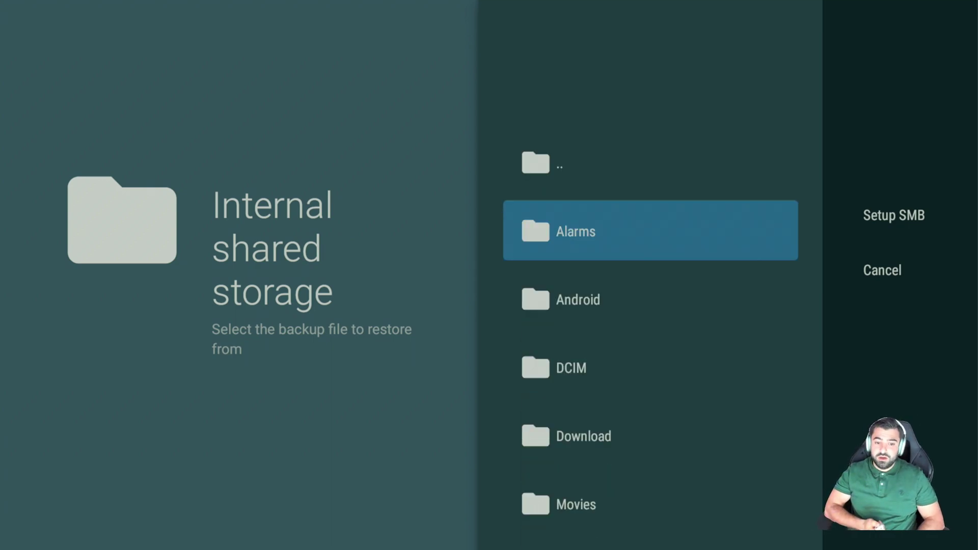
key("Return")
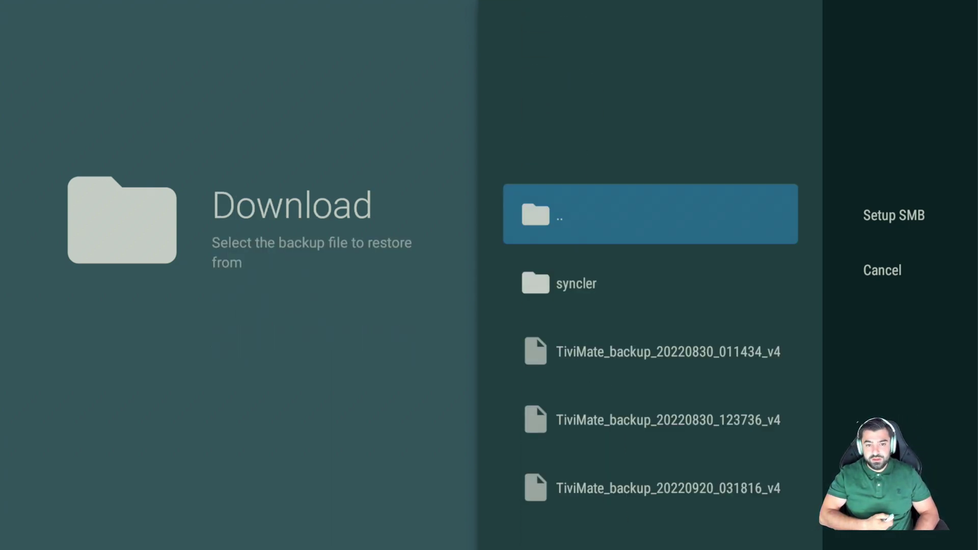
Look through the TiviMate backup files in the Download folder and leave the local backup selection without restoring.
key("Down")
key("Down")
key("Down")
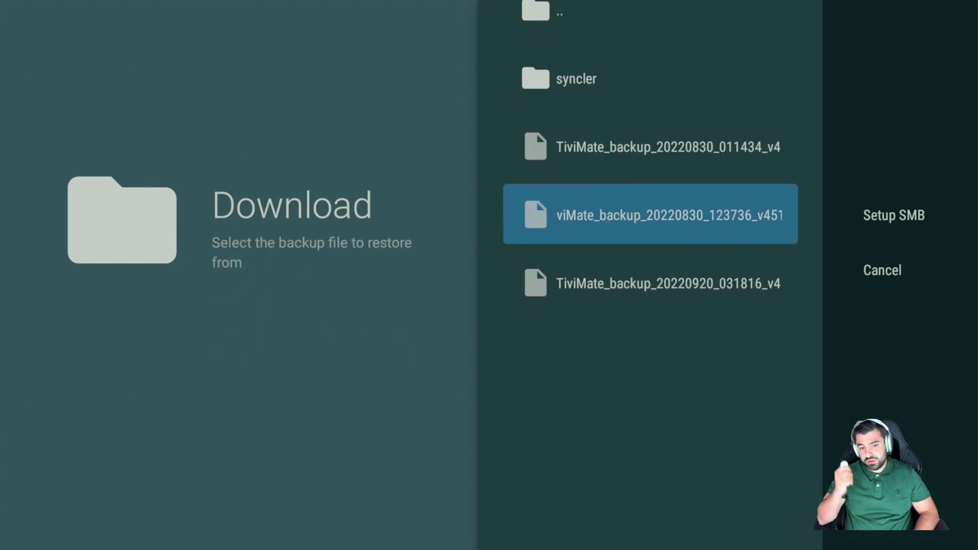
key("Down")
key("Up")
key("Up")
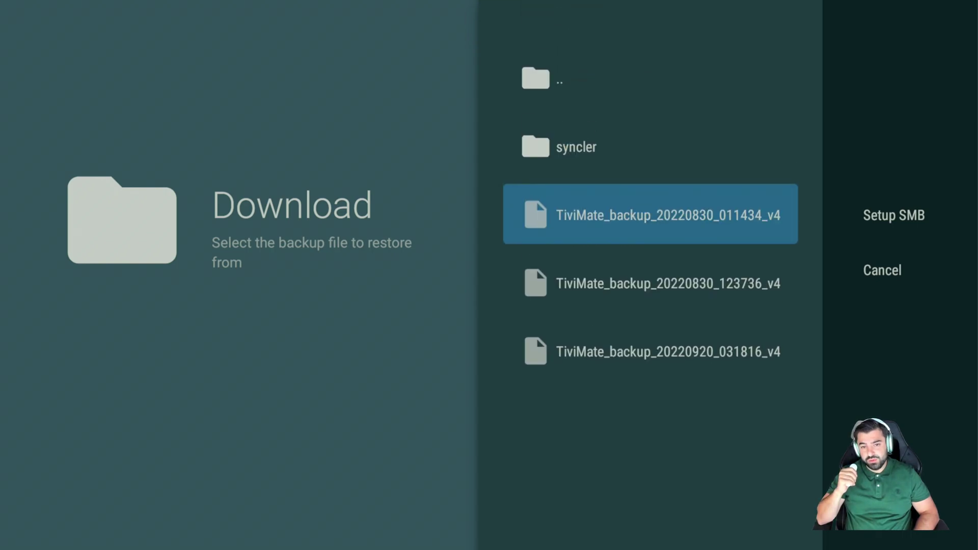
key("Down")
key("Down")
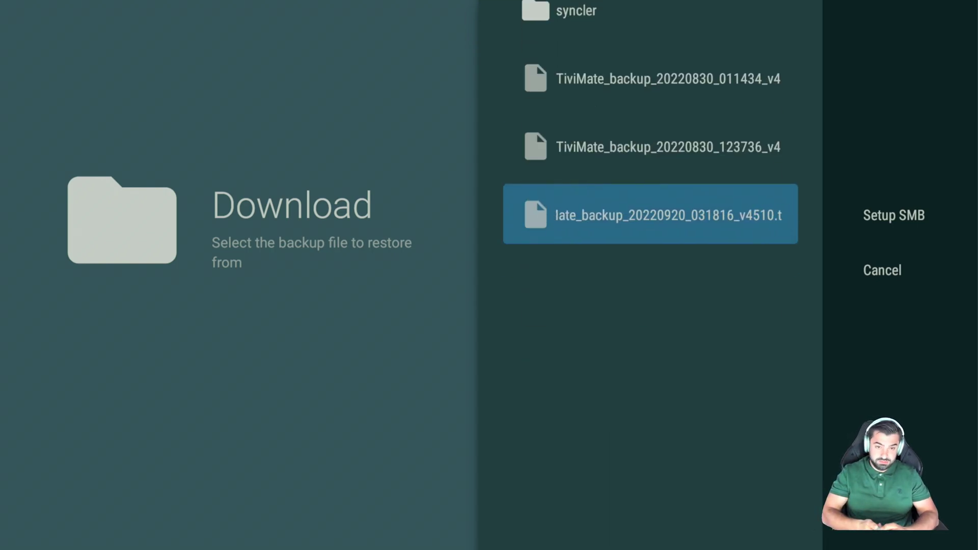
key("Escape")
key("Escape")
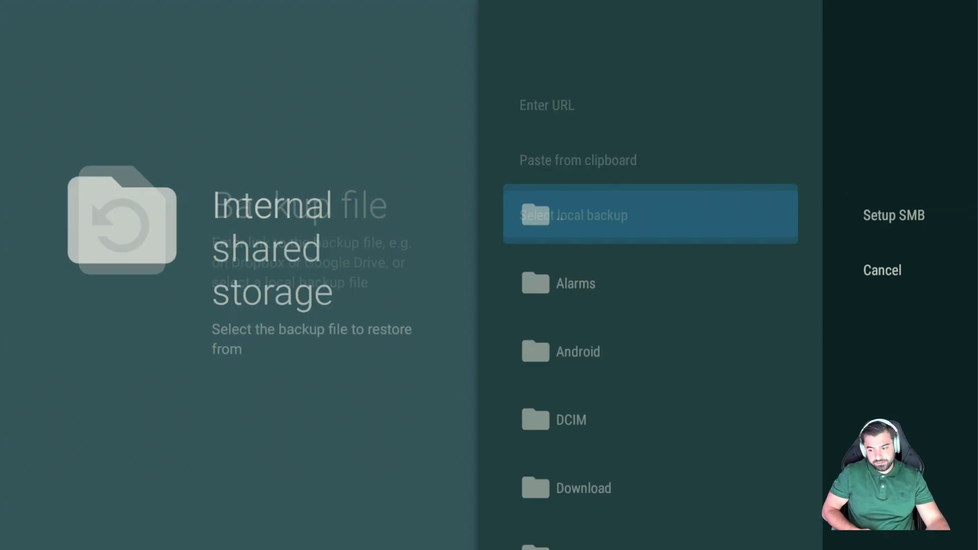
key("Return")
key("Escape")
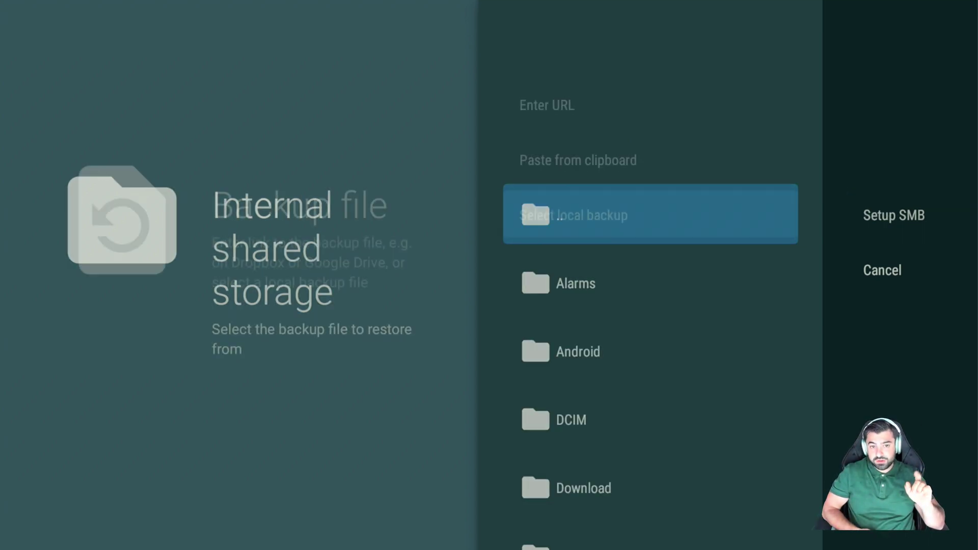
View the option to restore from a backup file URL, and leave the restore options without entering a link.
key("Up")
key("Up")
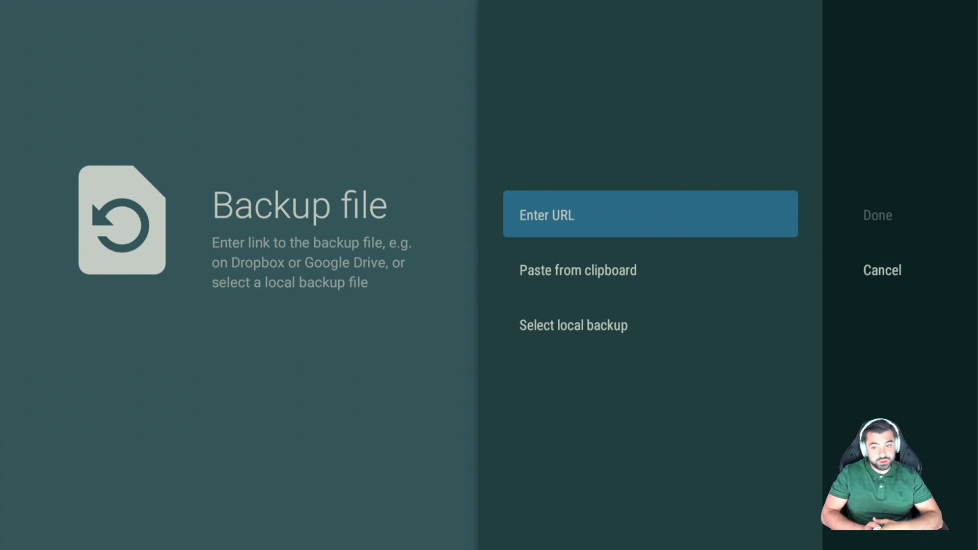
key("Return")
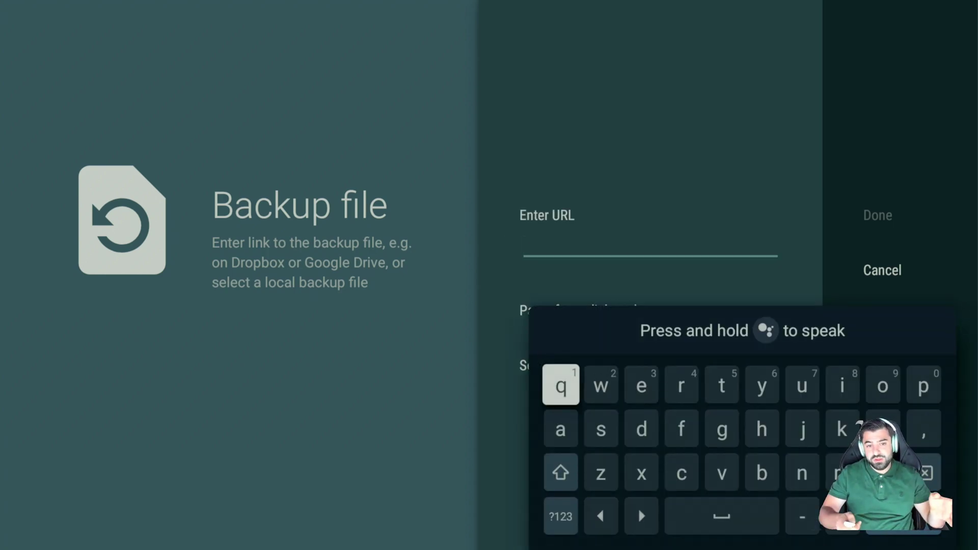
key("Escape")
key("Escape")
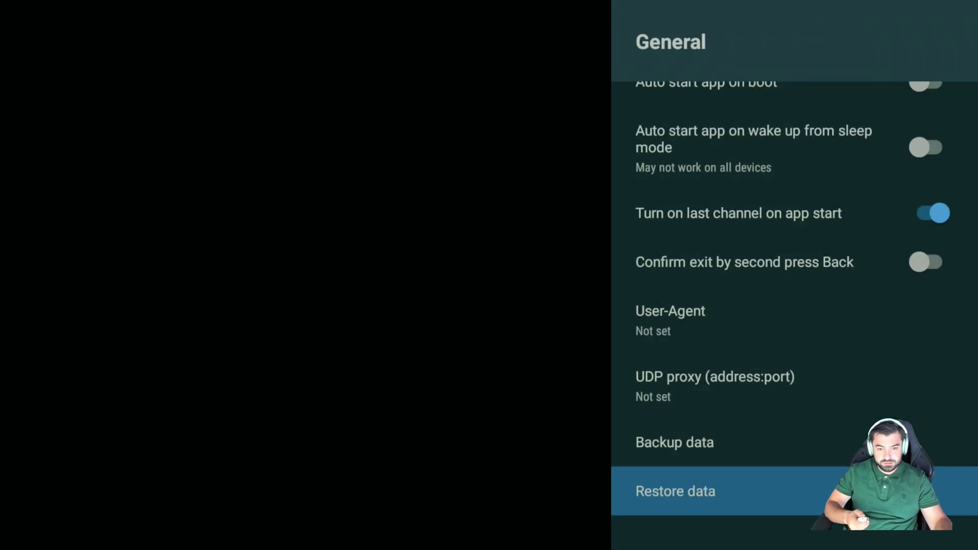
View the SMB server setup fields for backup data, and return to the General settings without entering anything.
key("Up")
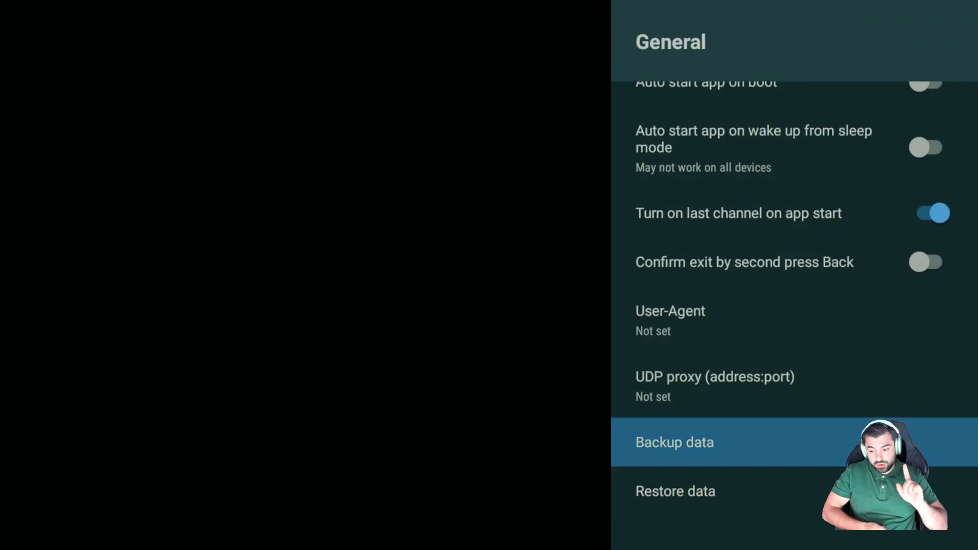
key("Return")
key("Right")
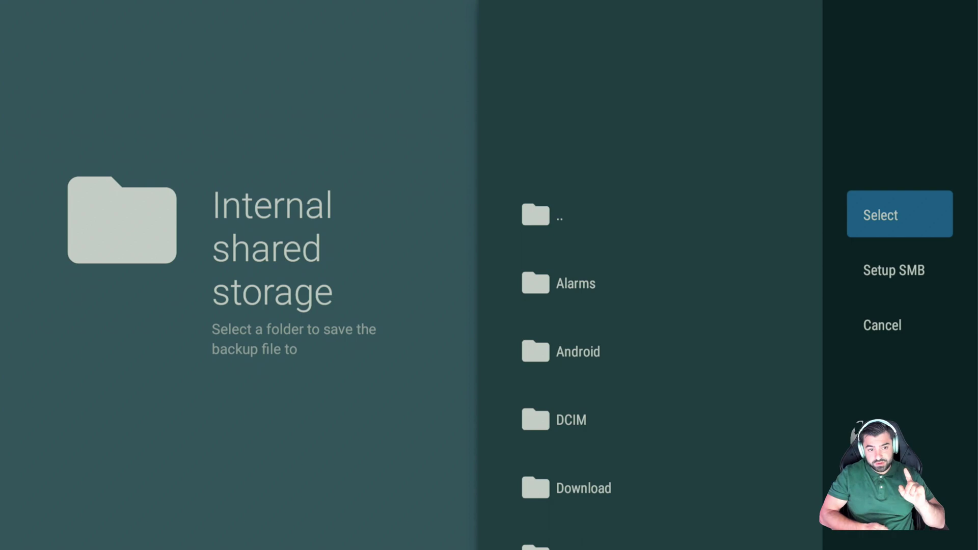
key("Down")
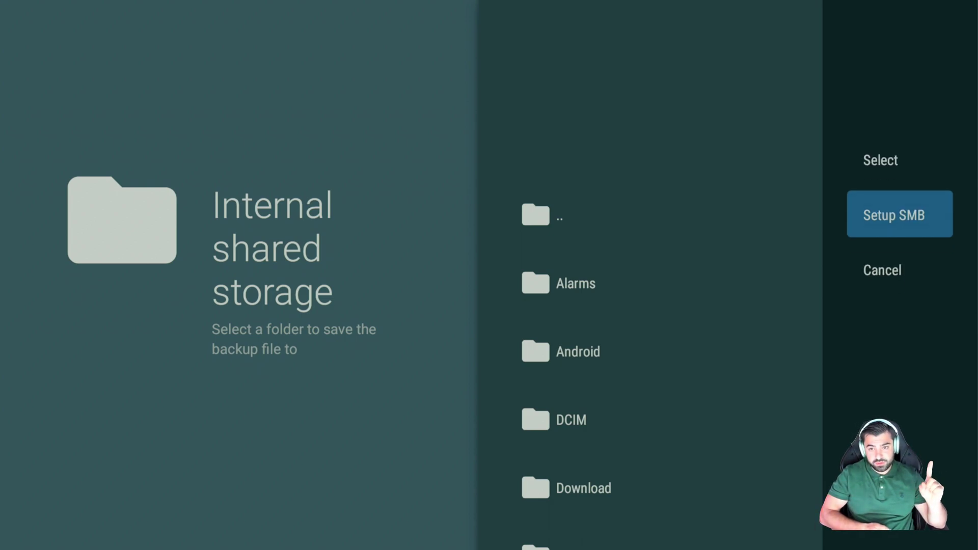
key("Return")
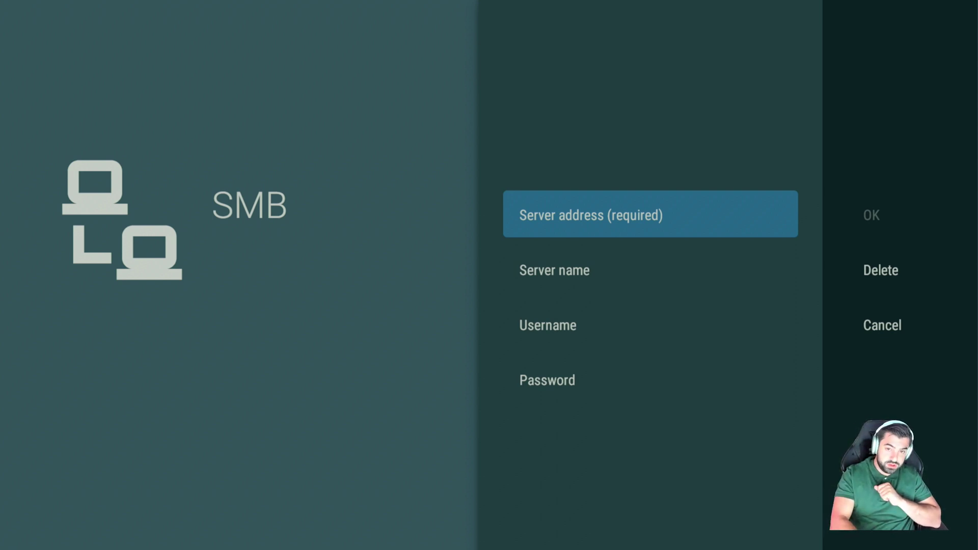
key("Escape")
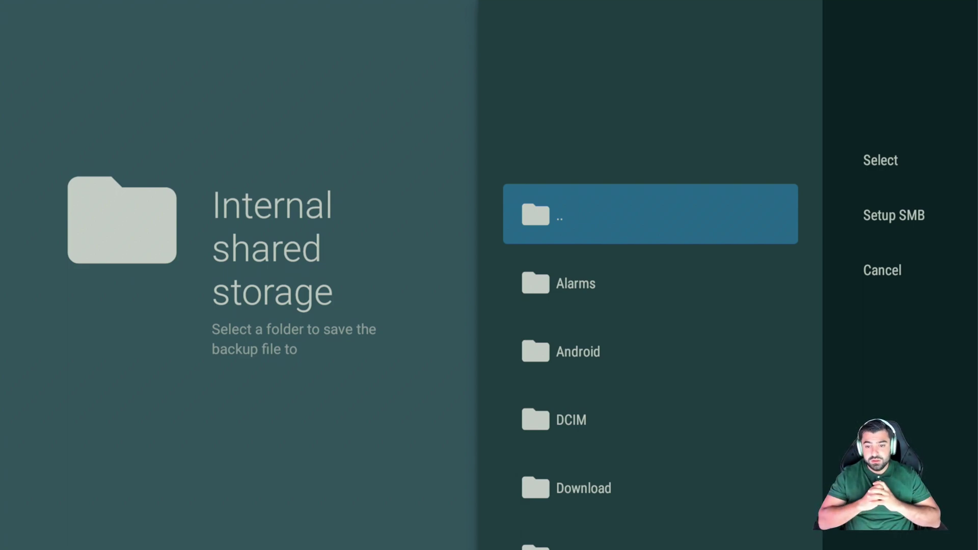
key("Escape")
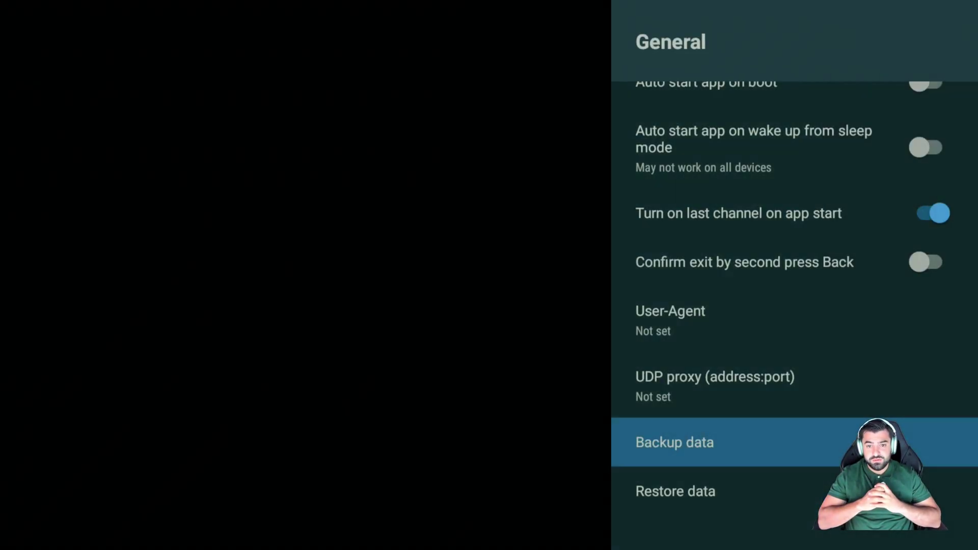